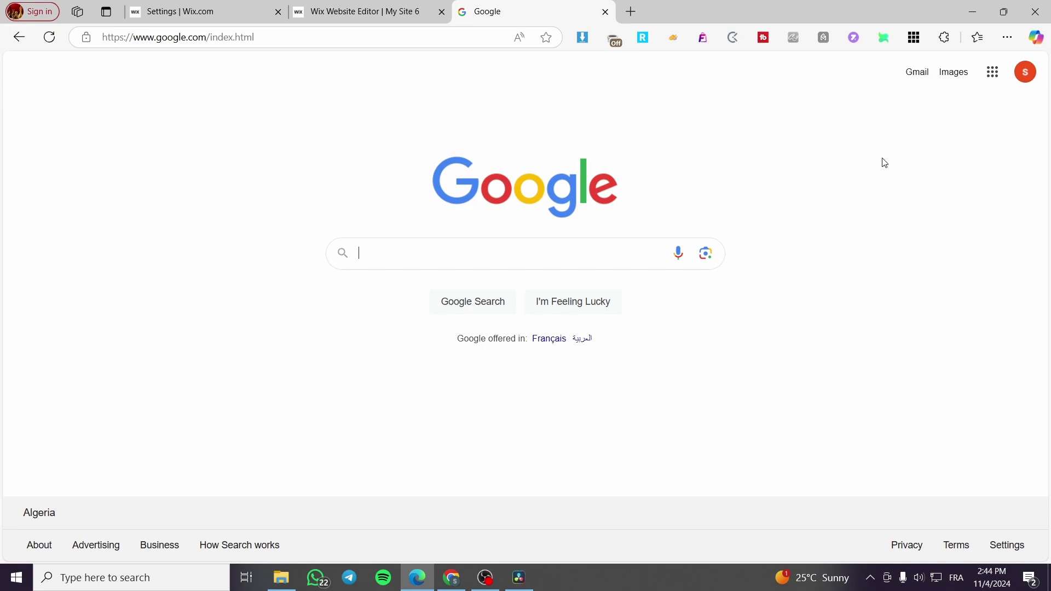
- Search Google for "google my business"
{"action": "left_click", "coordinate": [493, 252]}
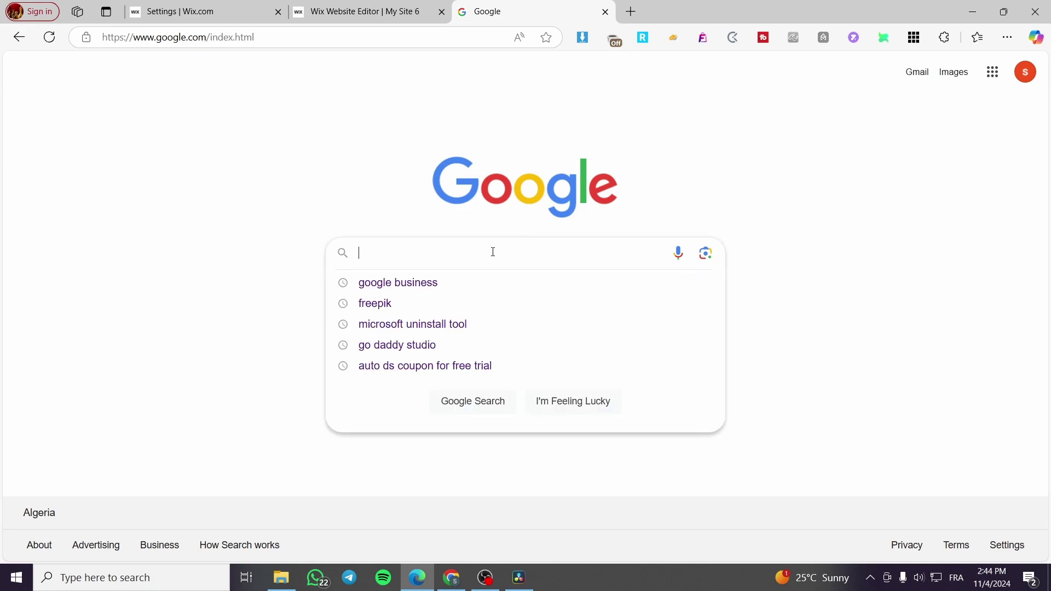
{"action": "type", "text": "google "}
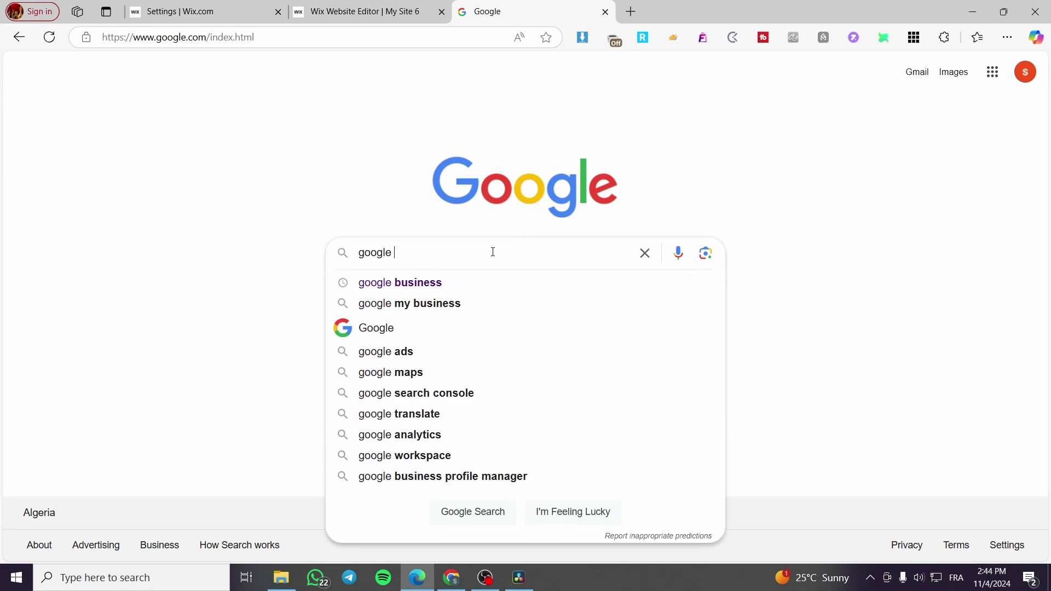
{"action": "type", "text": "my busi"}
{"action": "key", "text": "BackSpace"}
{"action": "type", "text": "usi,e"}
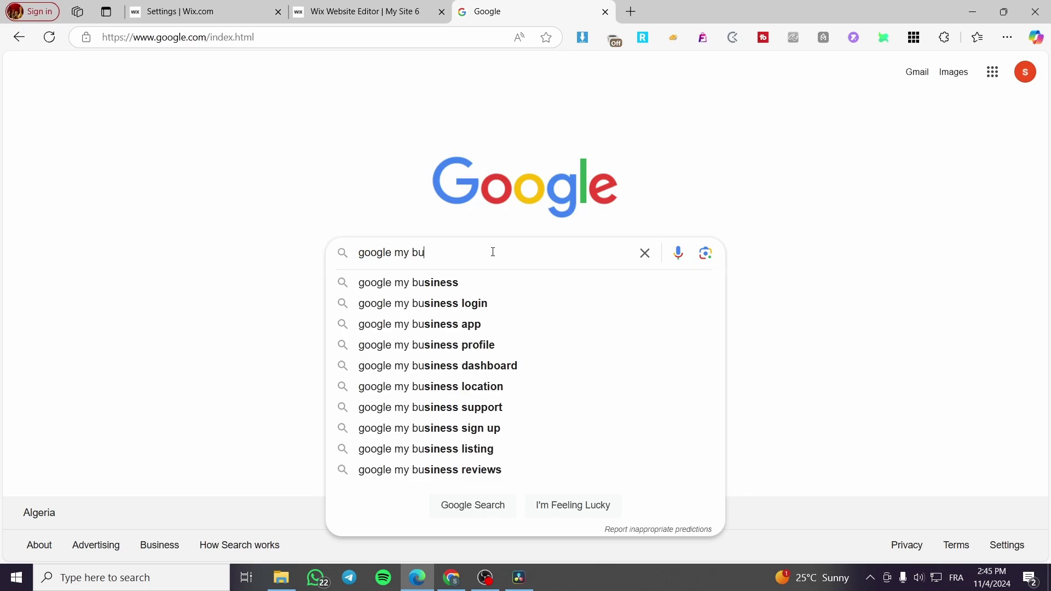
{"action": "key", "text": "BackSpace"}
{"action": "key", "text": "BackSpace"}
{"action": "type", "text": "n"}
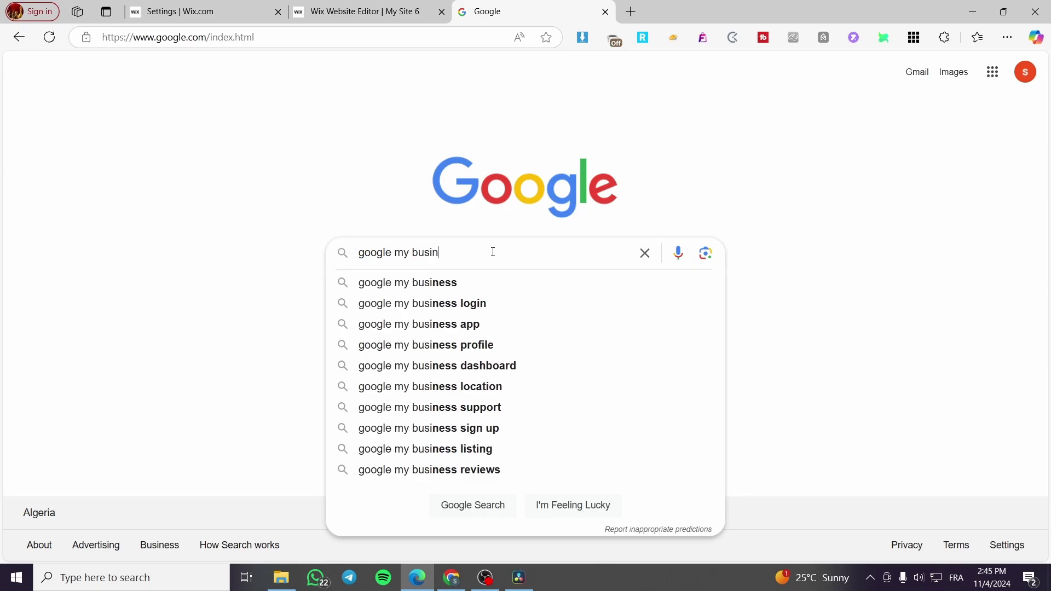
{"action": "type", "text": "ess"}
{"action": "key", "text": "Return"}
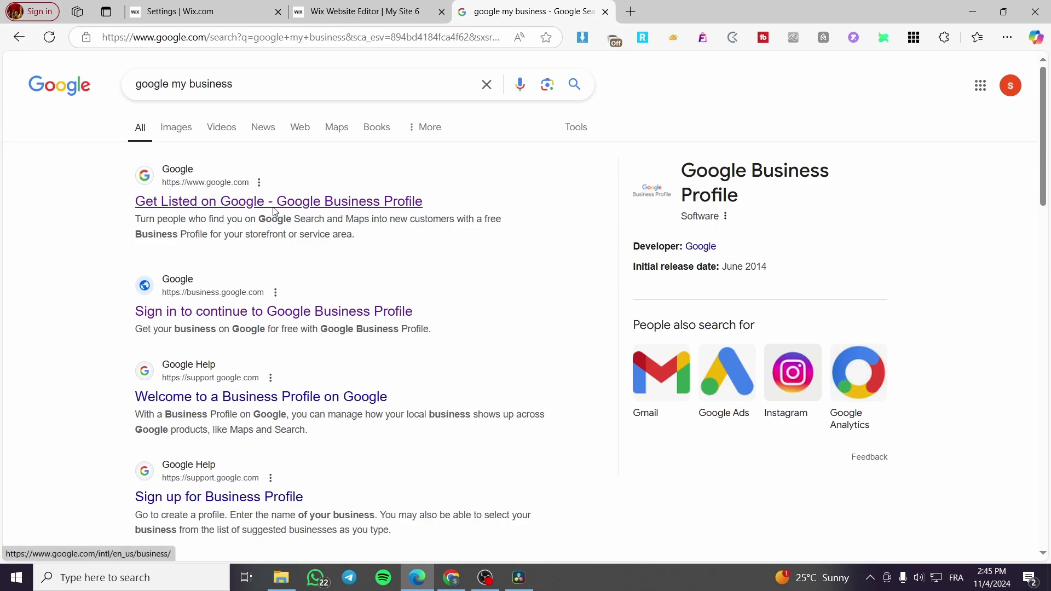
- Go to the Google Business Profile site and open the profile of jack's barbershop from the list of managed businesses
{"action": "left_click", "coordinate": [215, 211]}
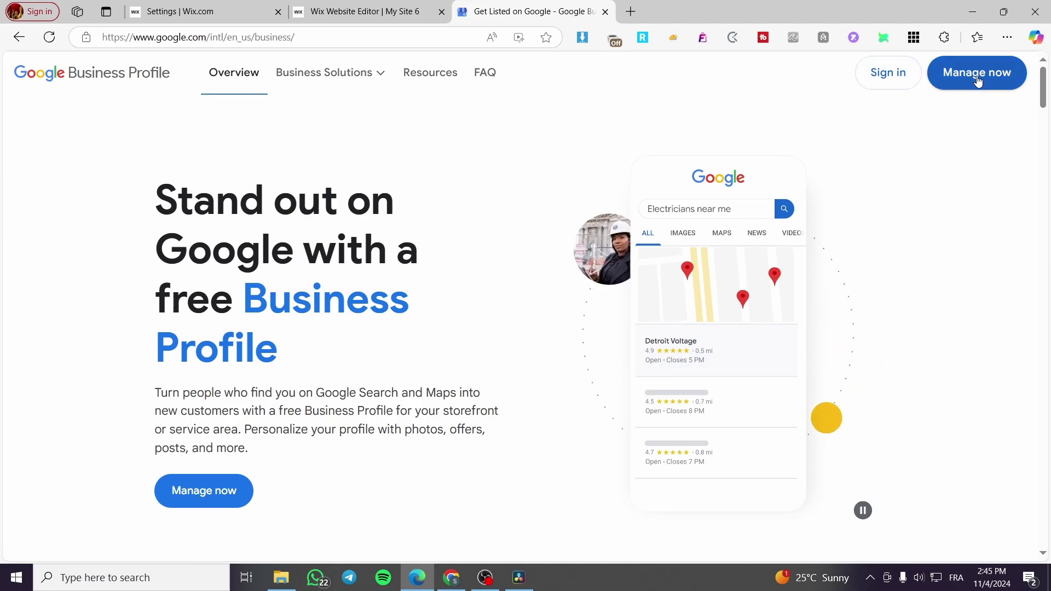
{"action": "left_click", "coordinate": [888, 76]}
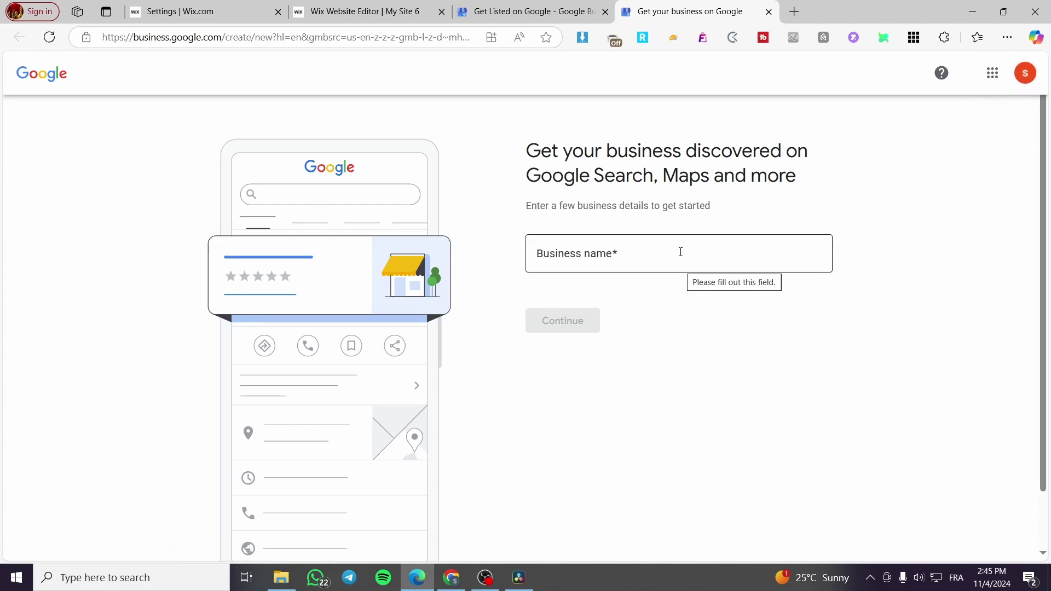
{"action": "left_click", "coordinate": [51, 76]}
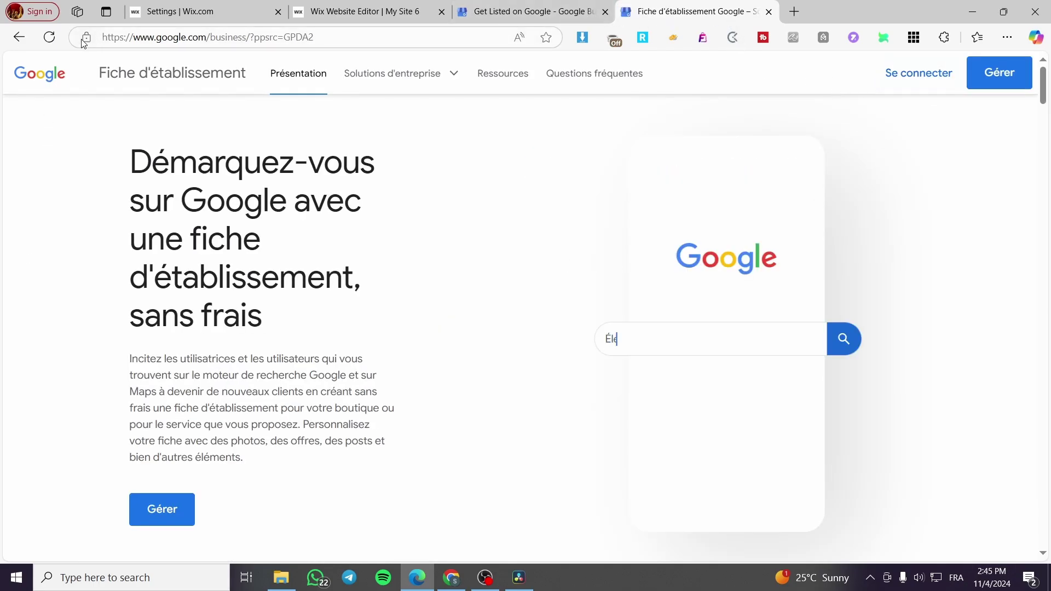
{"action": "left_click", "coordinate": [26, 40]}
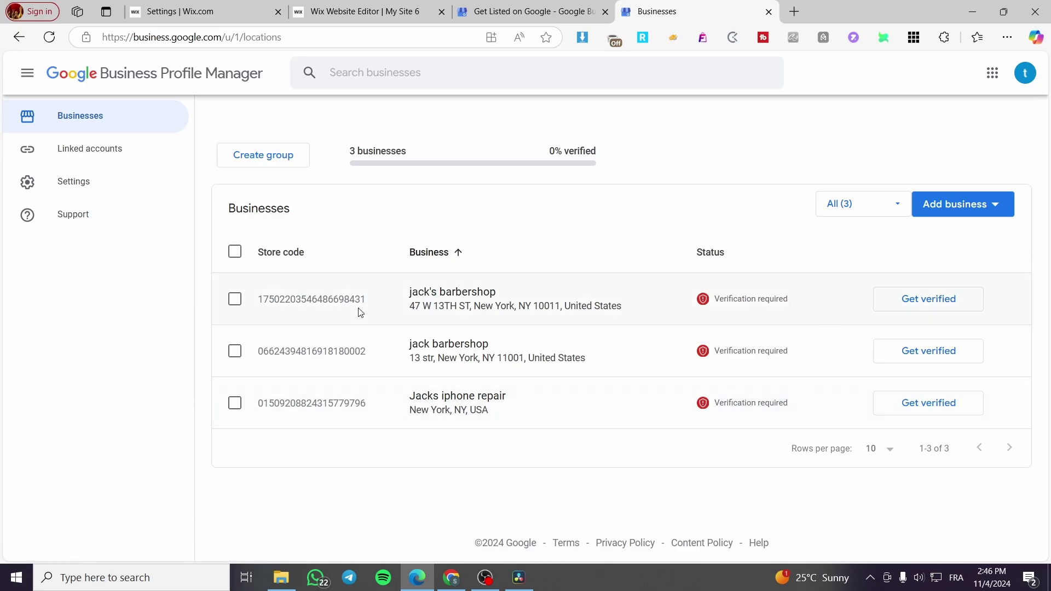
{"action": "left_click", "coordinate": [469, 297]}
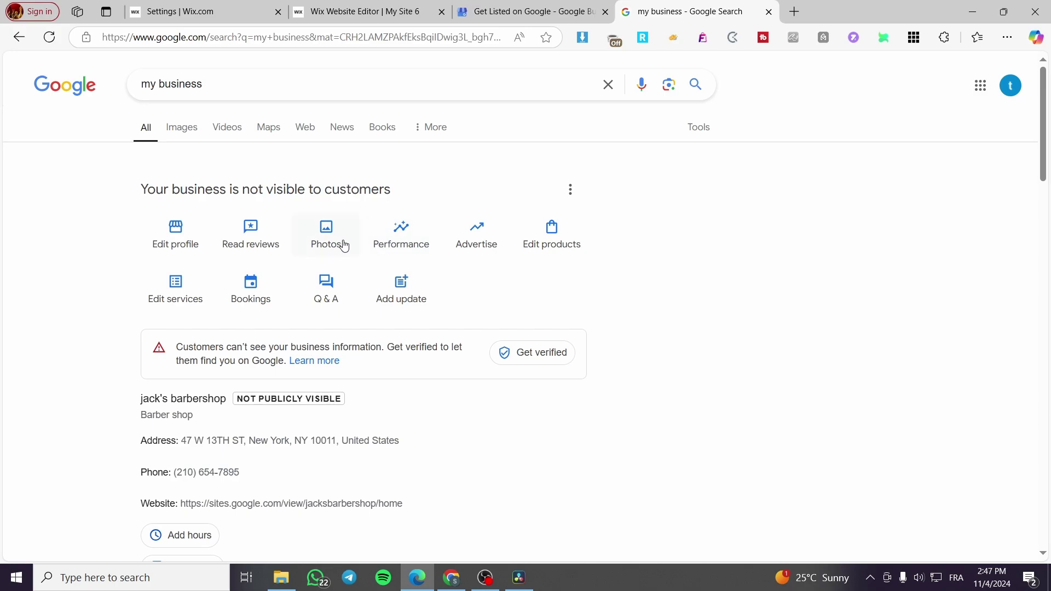
- Open the phone number settings of jack's barbershop and remove both additional phone numbers
{"action": "scroll", "coordinate": [343, 246], "scroll_direction": "down", "scroll_amount": 3}
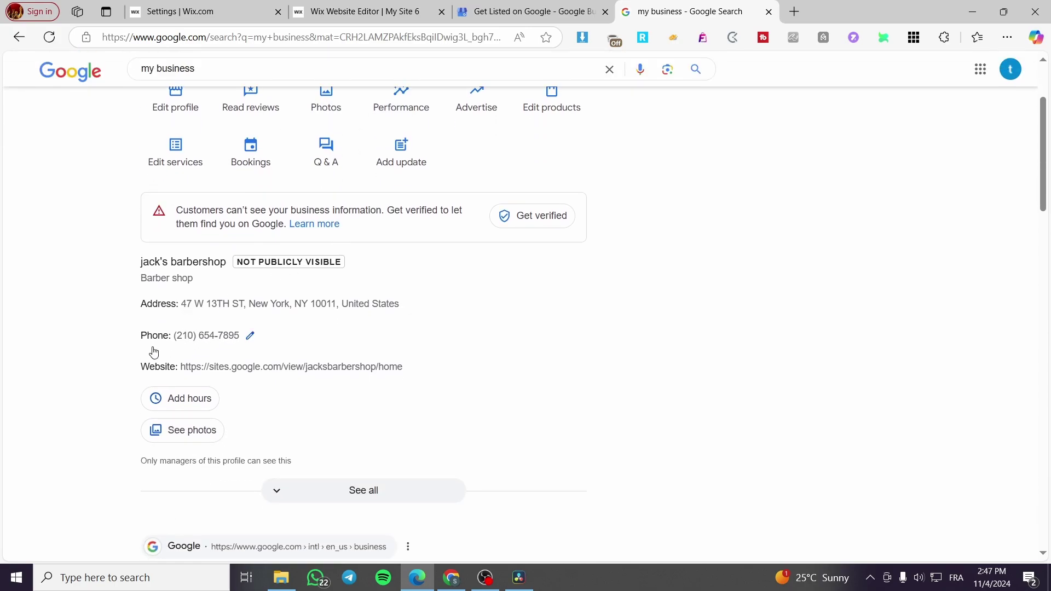
{"action": "left_click", "coordinate": [157, 347]}
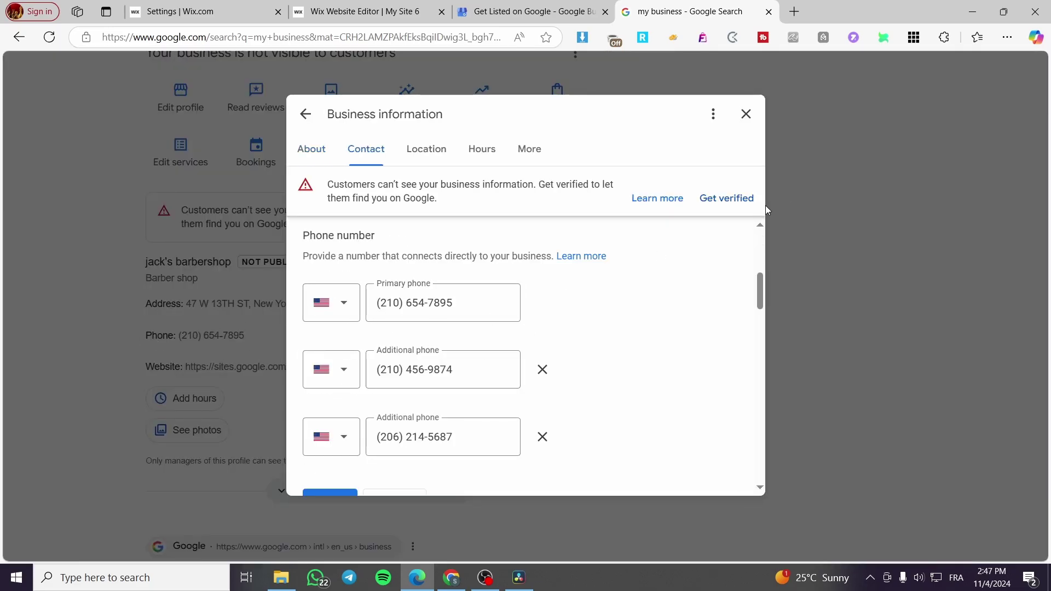
{"action": "left_click", "coordinate": [745, 114]}
{"action": "left_click", "coordinate": [144, 336]}
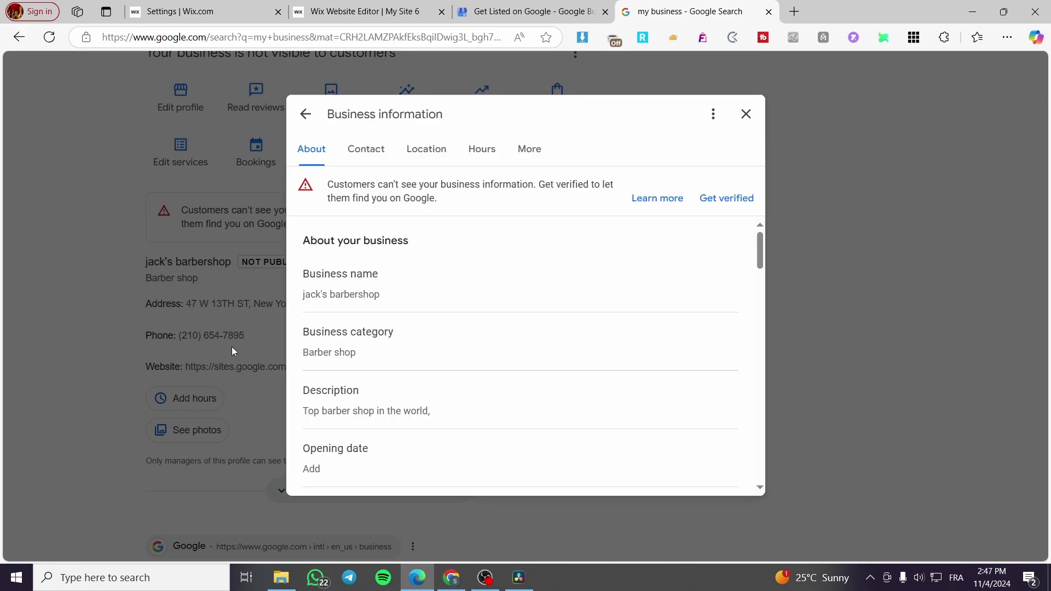
{"action": "left_click", "coordinate": [542, 369]}
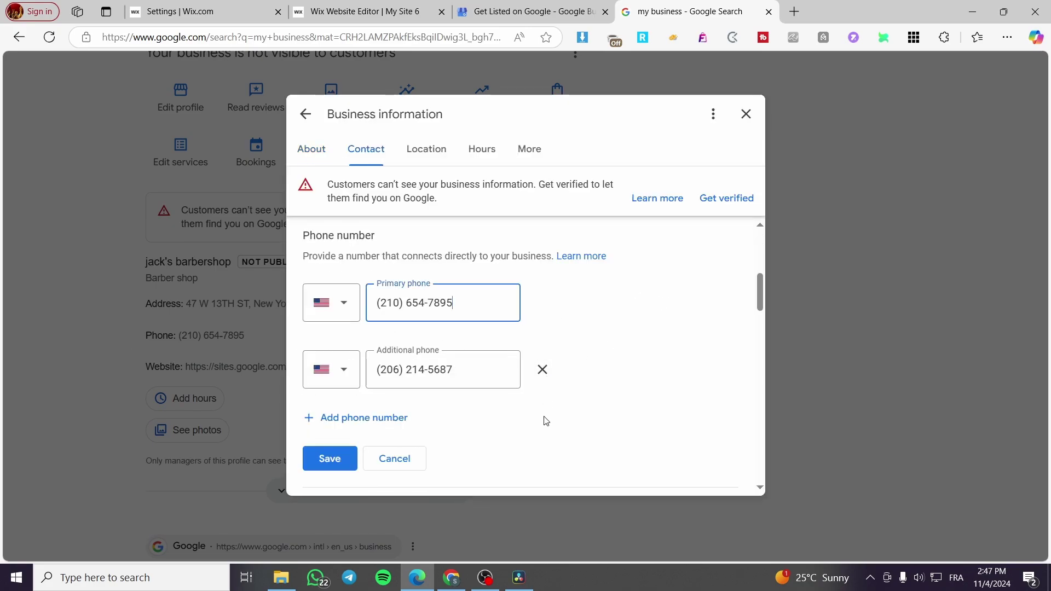
{"action": "left_click", "coordinate": [542, 369]}
- Clear the primary phone number, save the contact information and close the business information
{"action": "left_click_drag", "start_coordinate": [470, 302], "coordinate": [305, 305]}
{"action": "key", "text": "BackSpace"}
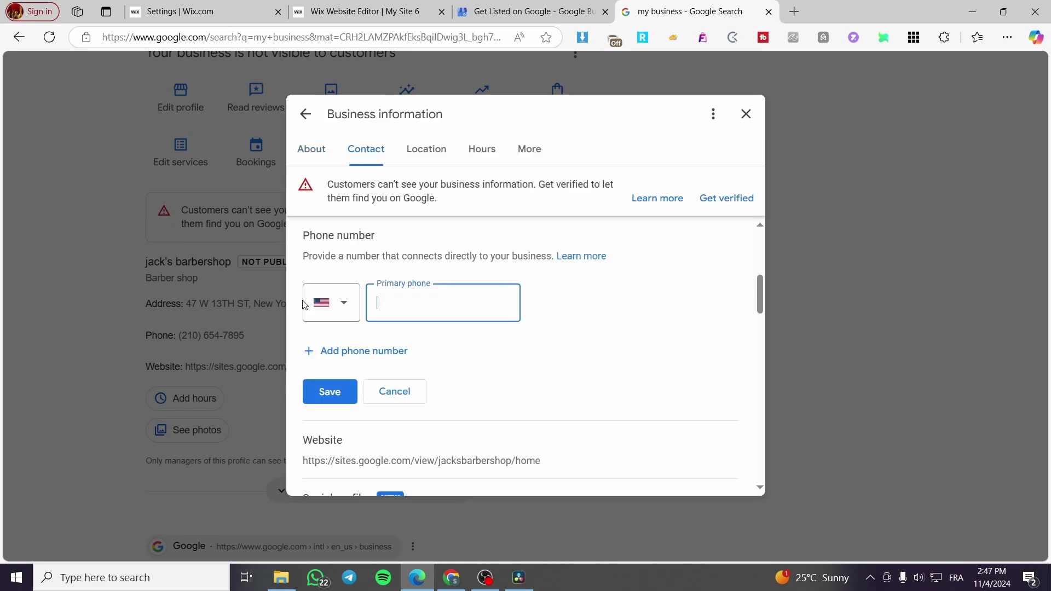
{"action": "left_click", "coordinate": [329, 392]}
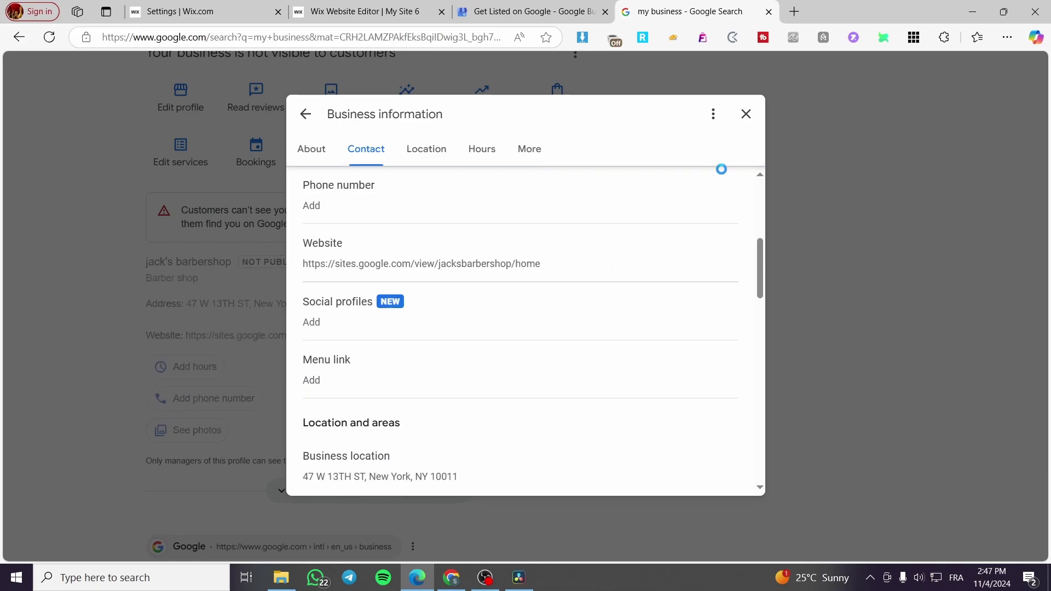
{"action": "left_click", "coordinate": [746, 116]}
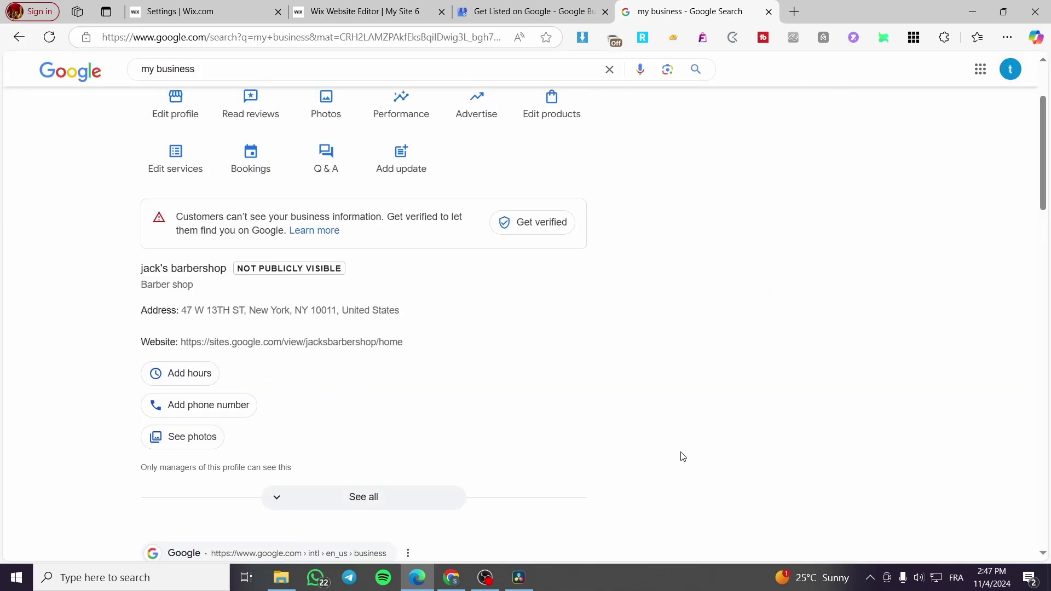
- Add the business's primary phone number to the profile's contact information using the saved entry, and save it
{"action": "scroll", "coordinate": [711, 383], "scroll_direction": "up", "scroll_amount": 3}
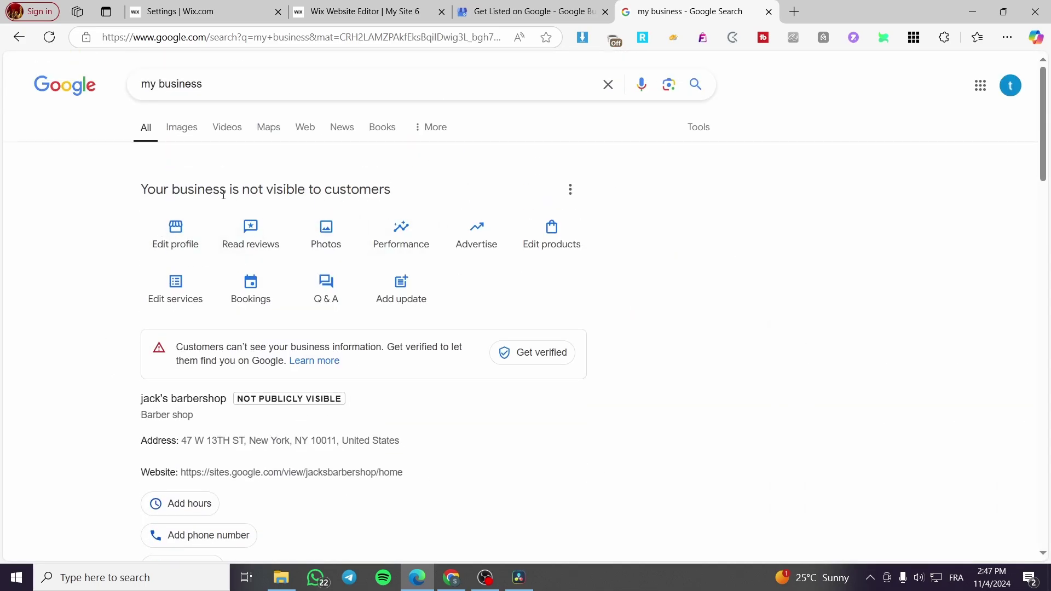
{"action": "left_click", "coordinate": [176, 233]}
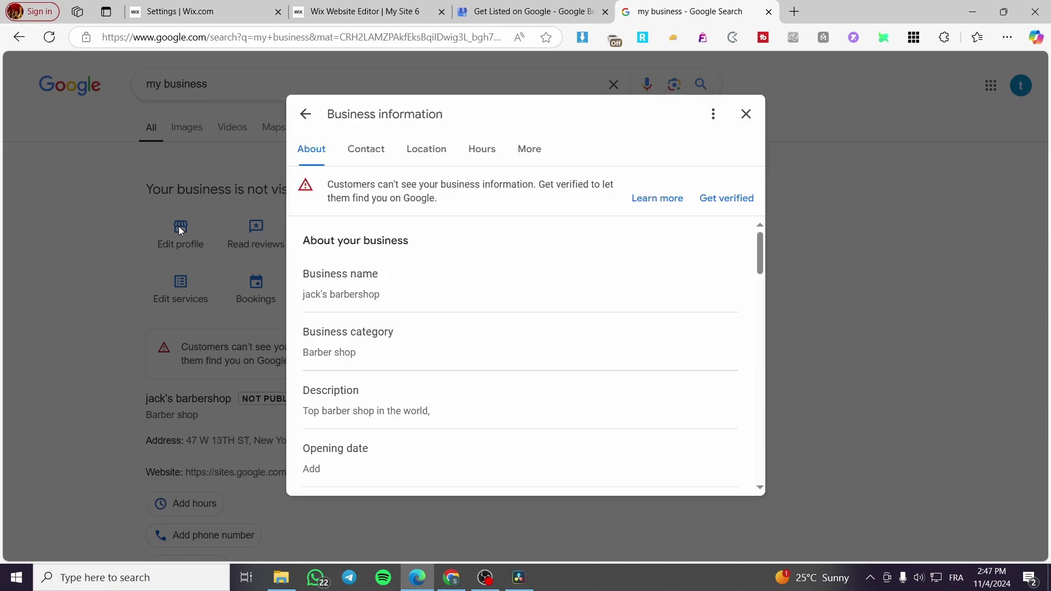
{"action": "left_click", "coordinate": [370, 153]}
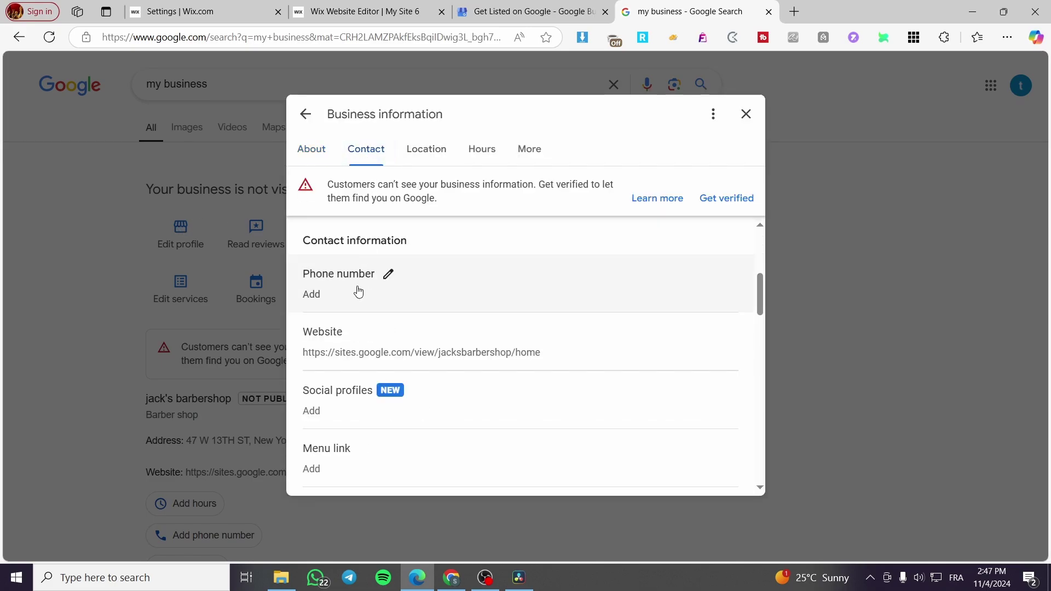
{"action": "left_click", "coordinate": [388, 274]}
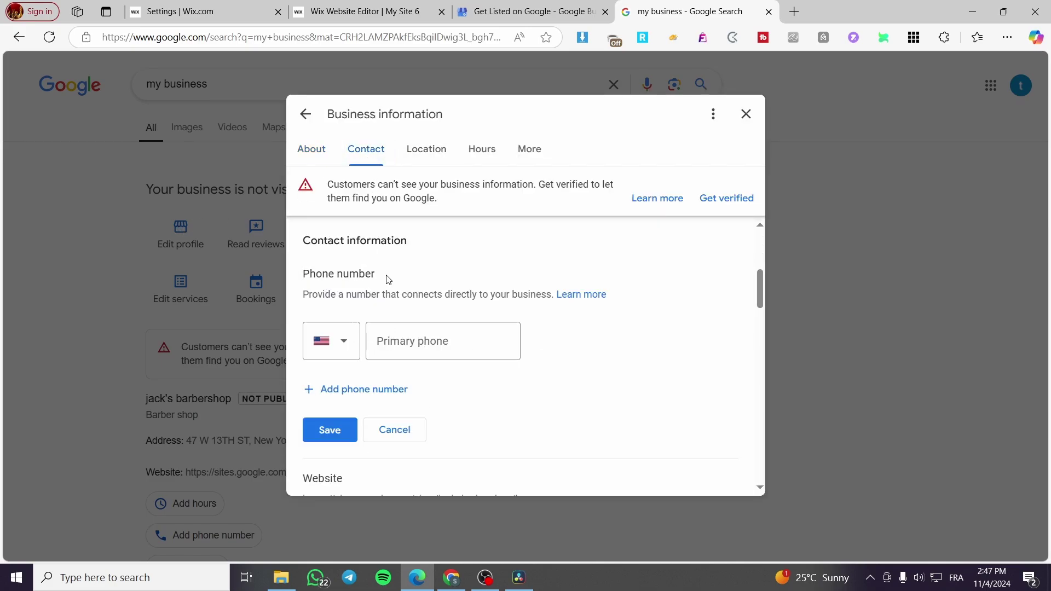
{"action": "left_click", "coordinate": [421, 341]}
{"action": "key", "text": "Down"}
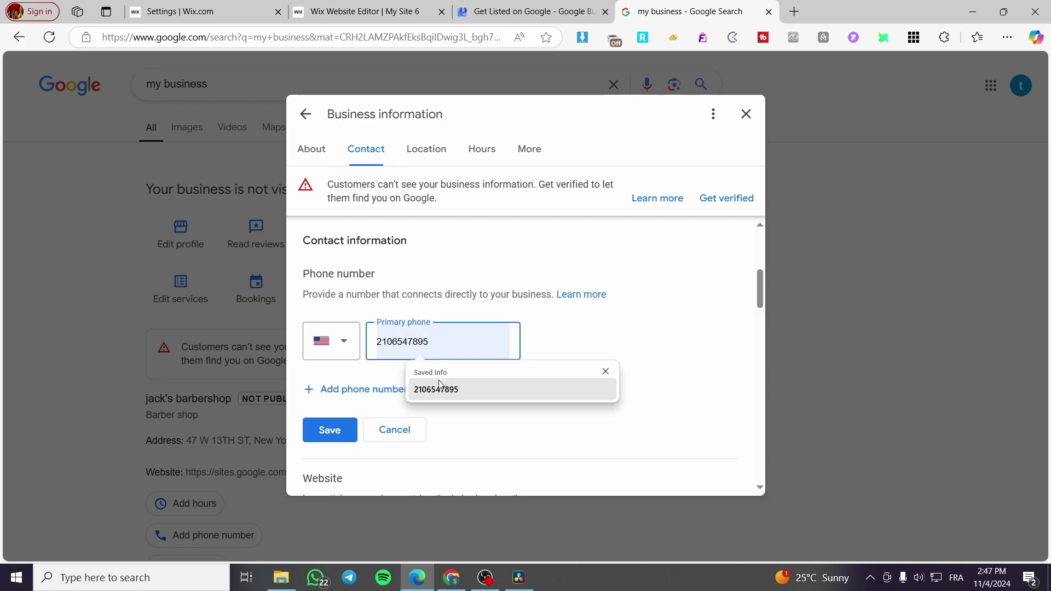
{"action": "key", "text": "Return"}
{"action": "left_click", "coordinate": [346, 434]}
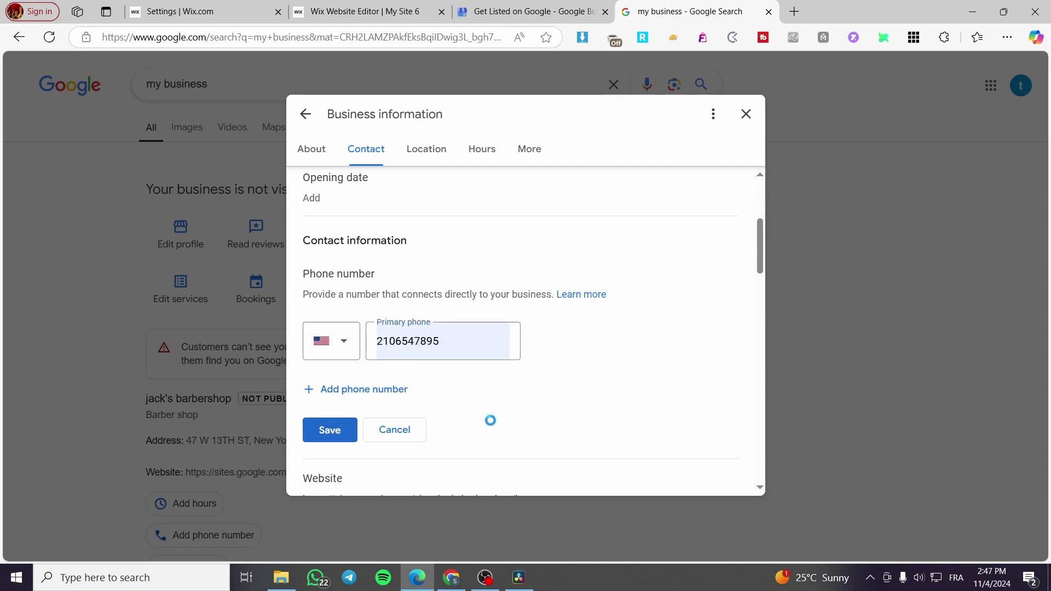
{"action": "left_click", "coordinate": [747, 115]}
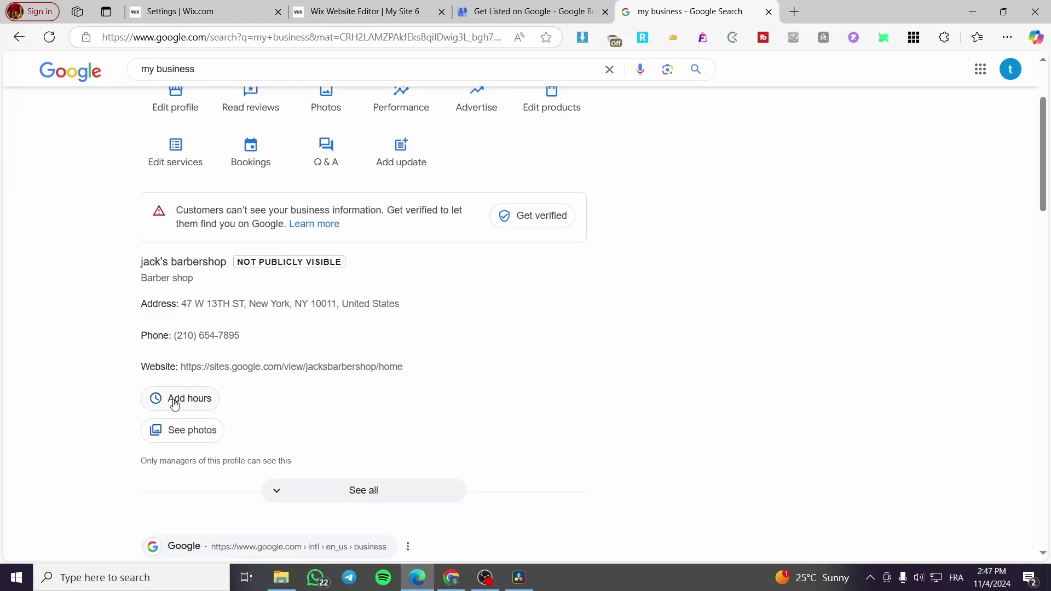
{"action": "scroll", "coordinate": [659, 357], "scroll_direction": "up", "scroll_amount": 3}
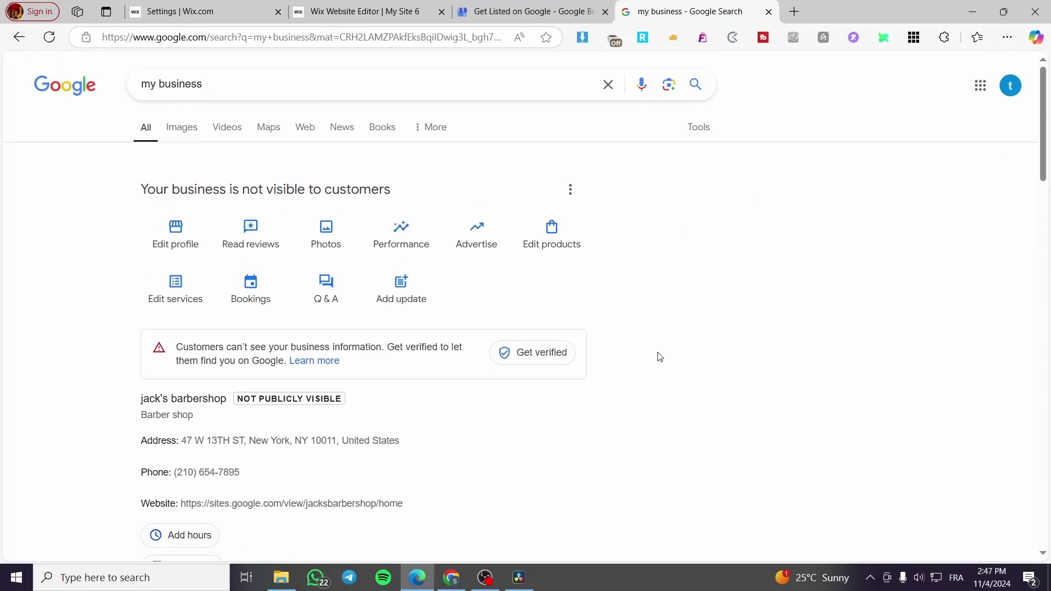